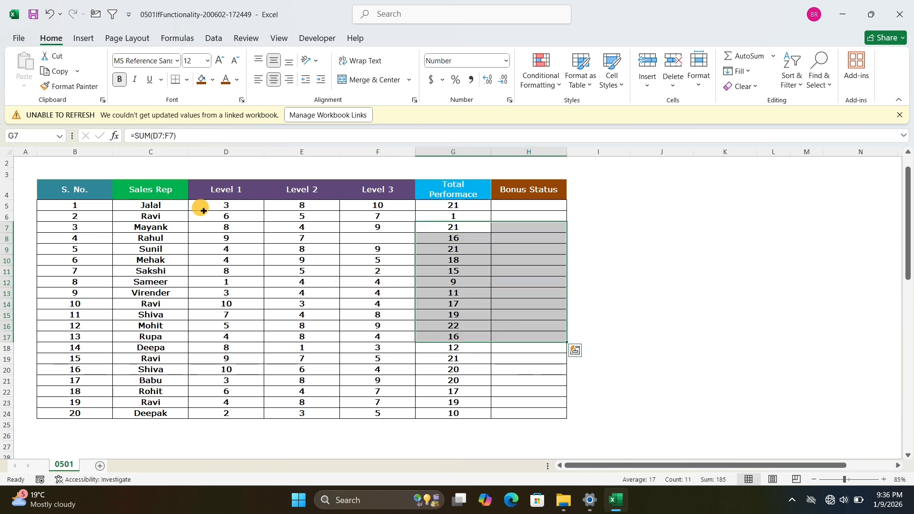
Step: Examine the sales table and its Level 1, Level 2 and Level 3 score columns
left_click_drag(75, 189, 516, 413)
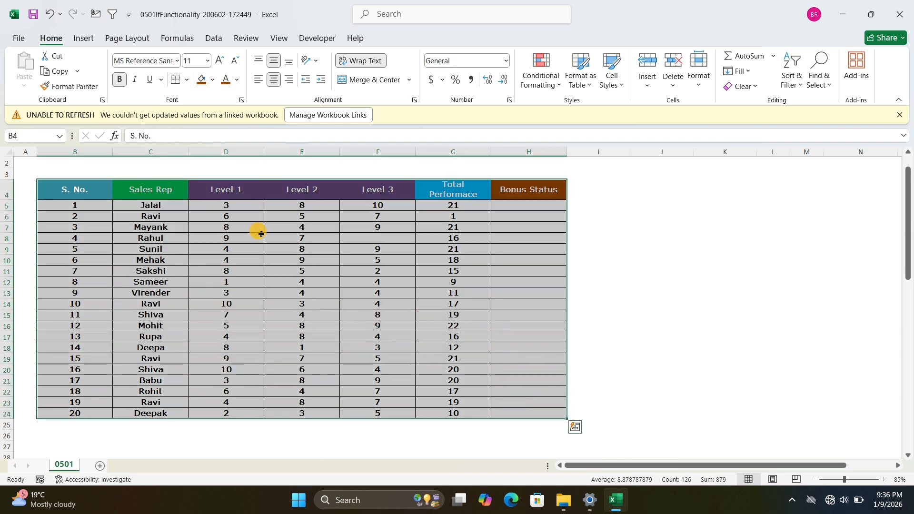
left_click(257, 218)
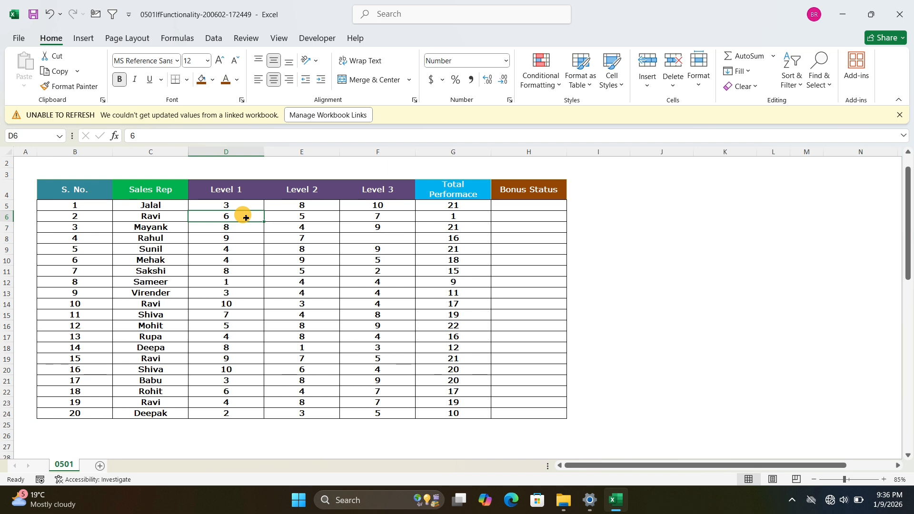
left_click(238, 151)
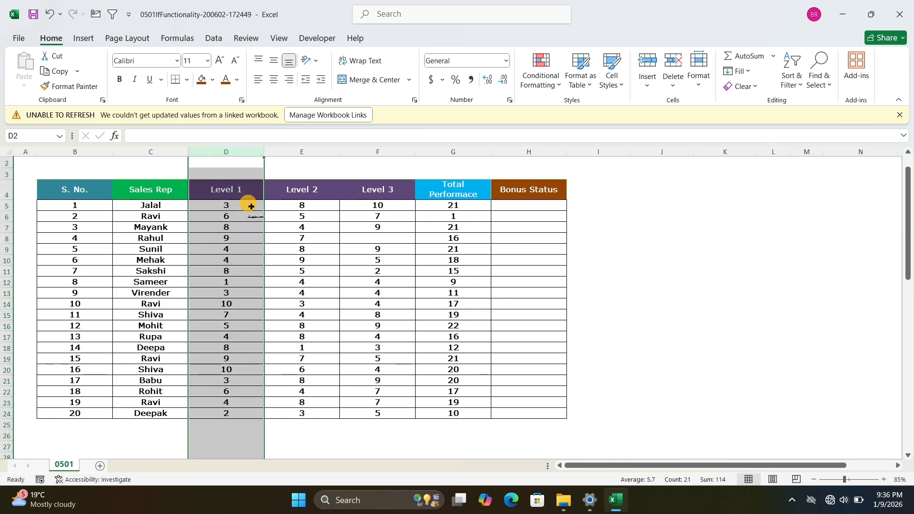
left_click(236, 194)
left_click(314, 194)
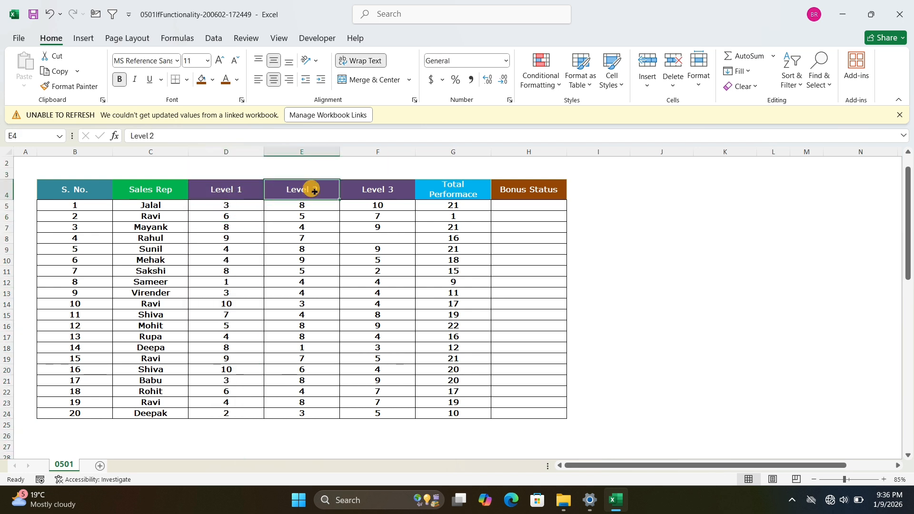
left_click(379, 190)
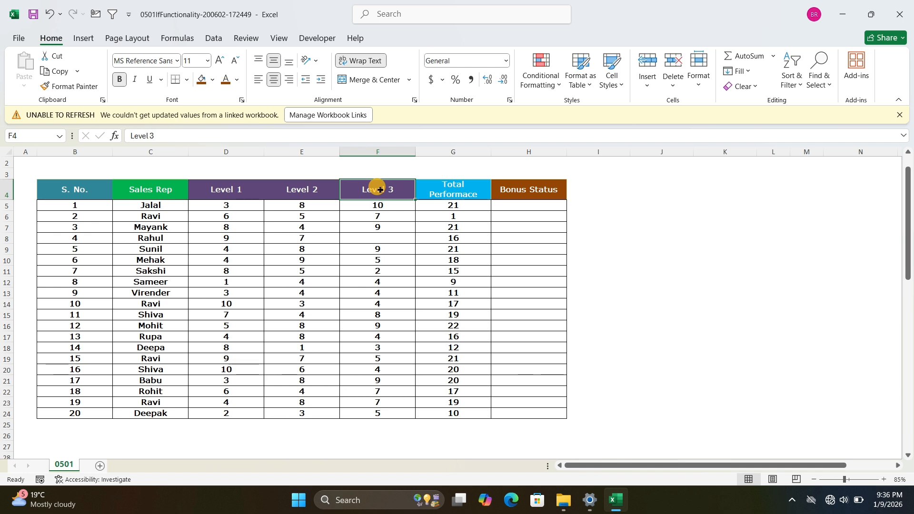
left_click_drag(230, 149, 353, 154)
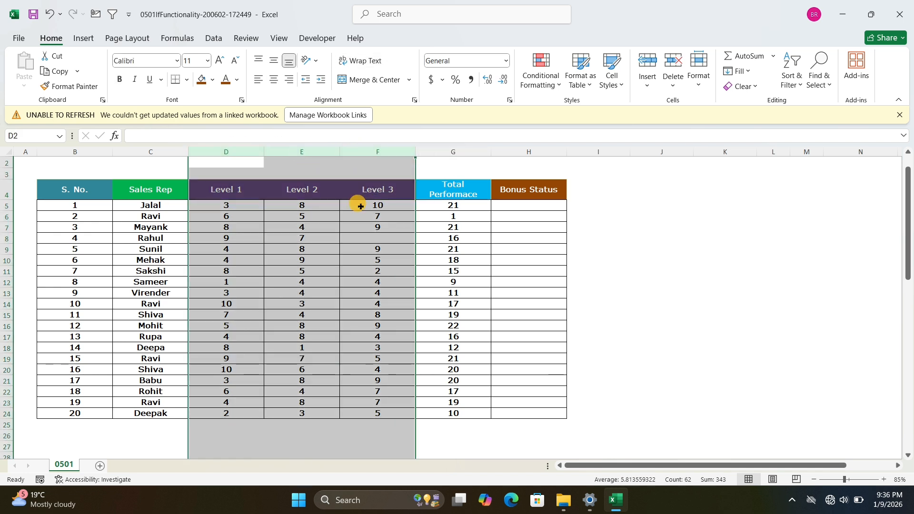
left_click(363, 231)
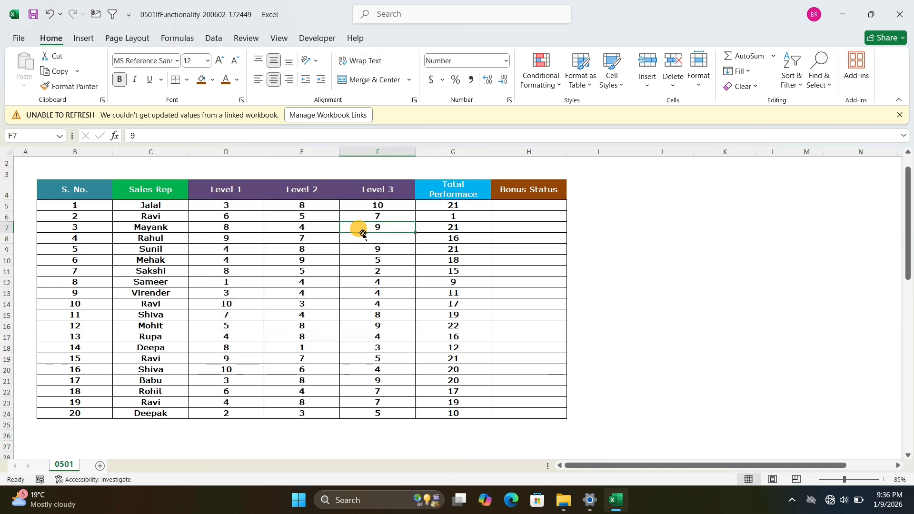
Step: Review how the Total Performance column sums the three level scores for each sales rep
left_click(456, 205)
left_click_drag(464, 272, 466, 307)
left_click(463, 282)
left_click(497, 269)
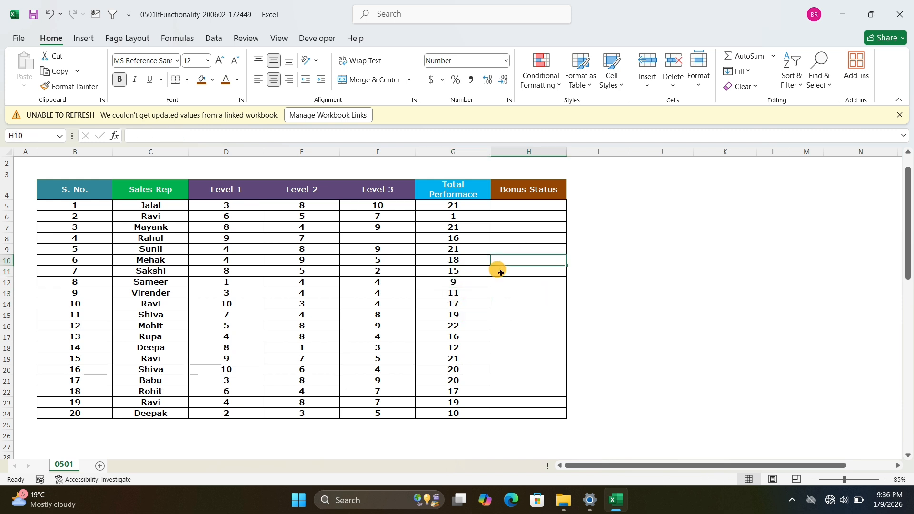
left_click_drag(445, 206, 444, 414)
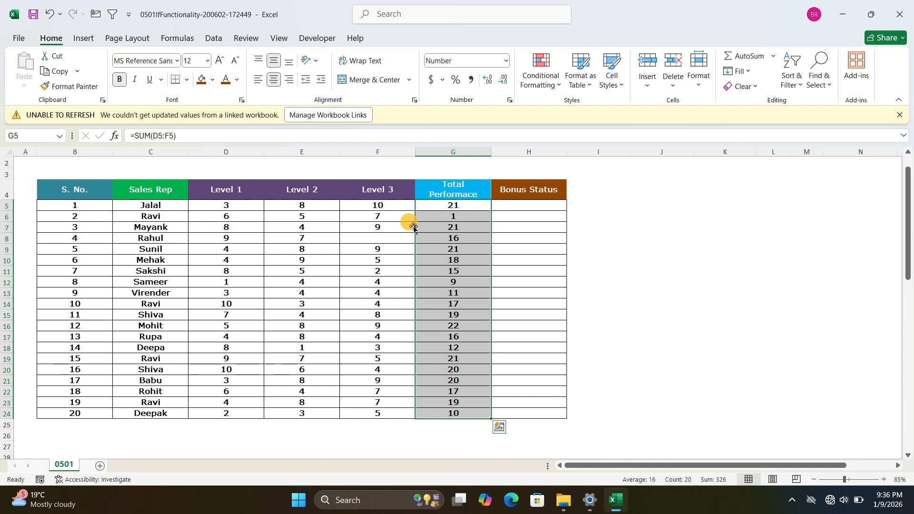
left_click(303, 207)
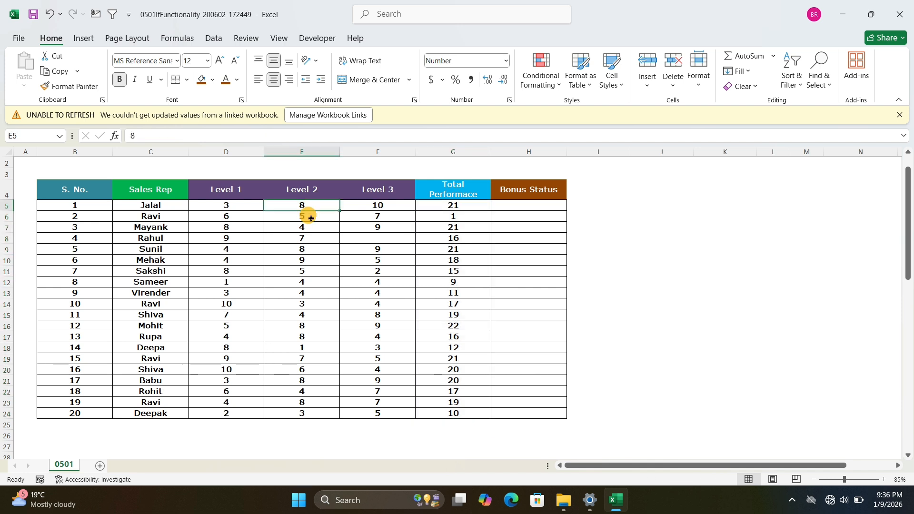
left_click(464, 205)
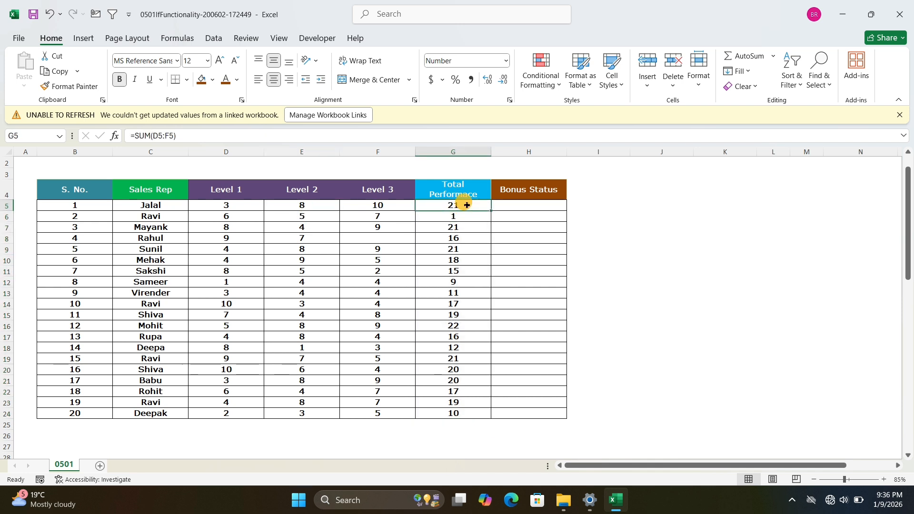
left_click_drag(150, 205, 179, 408)
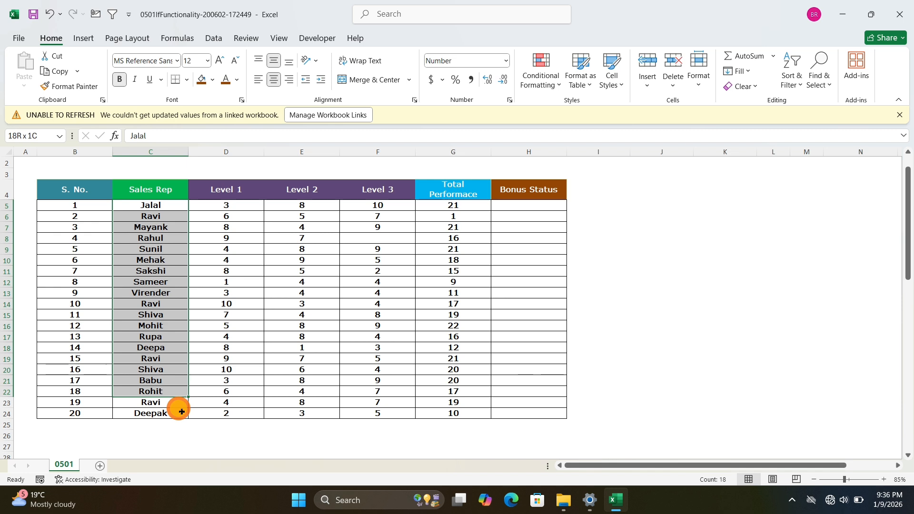
left_click(404, 291)
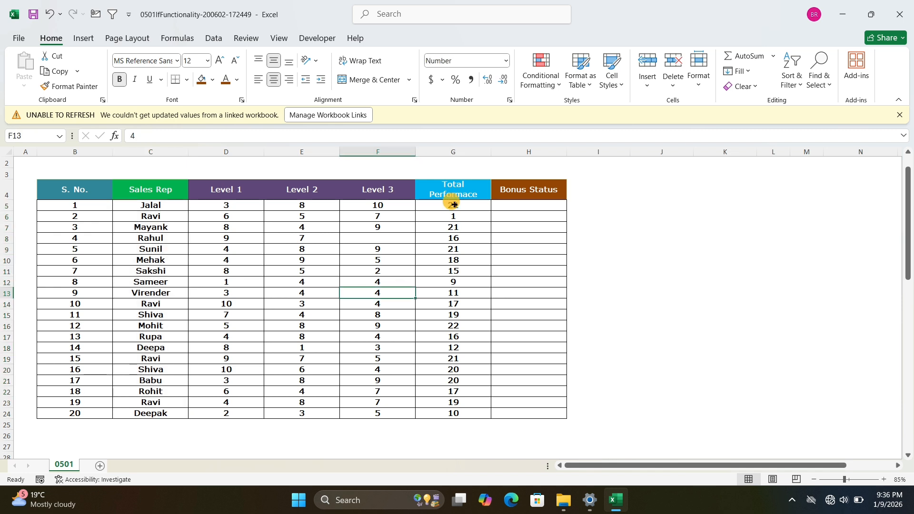
left_click_drag(454, 204, 464, 412)
Step: Fill the blank Level 3 score in cell F8 with 1
left_click(377, 238)
left_click(376, 249)
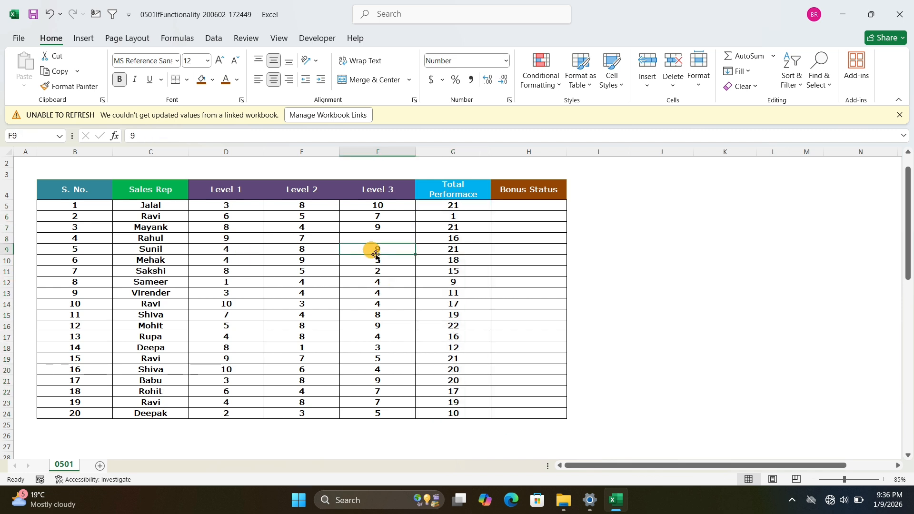
left_click(399, 237)
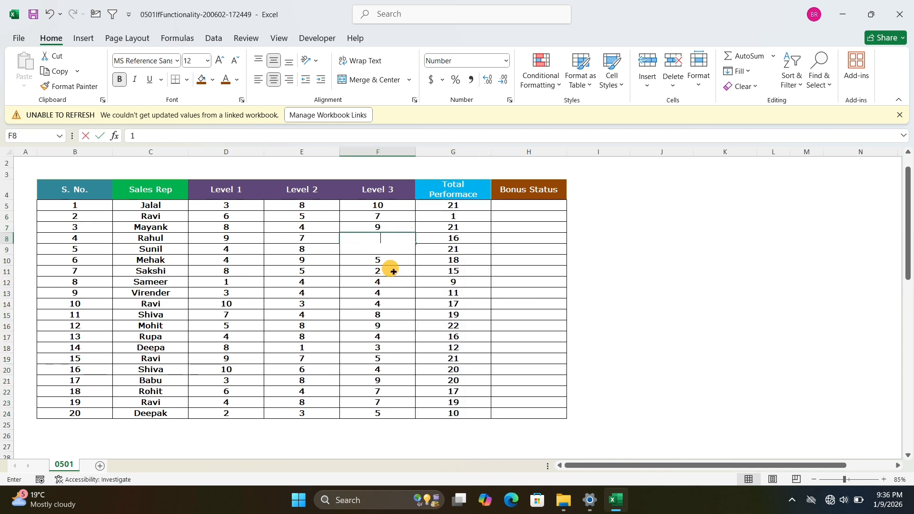
type("1")
left_click(394, 292)
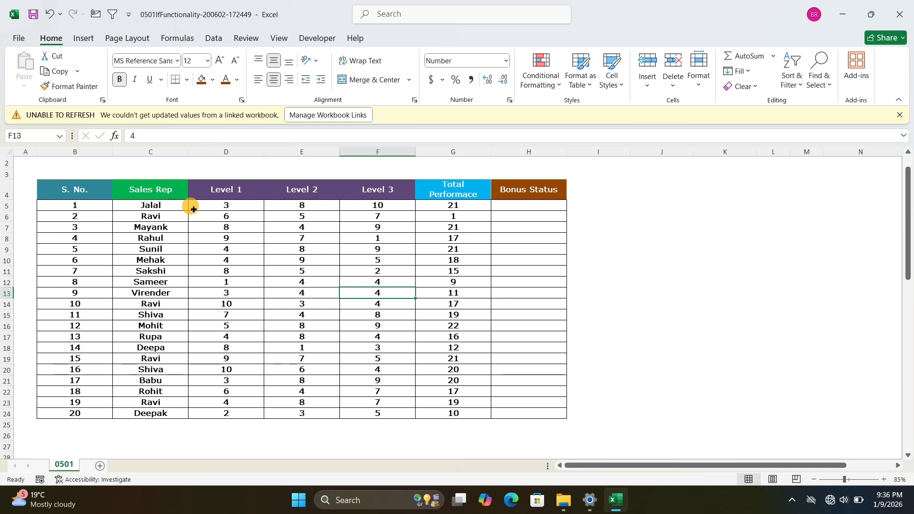
Step: Examine the level scores and performance totals alongside the empty Bonus Status column for all sales reps
left_click_drag(213, 205, 447, 413)
left_click(361, 253)
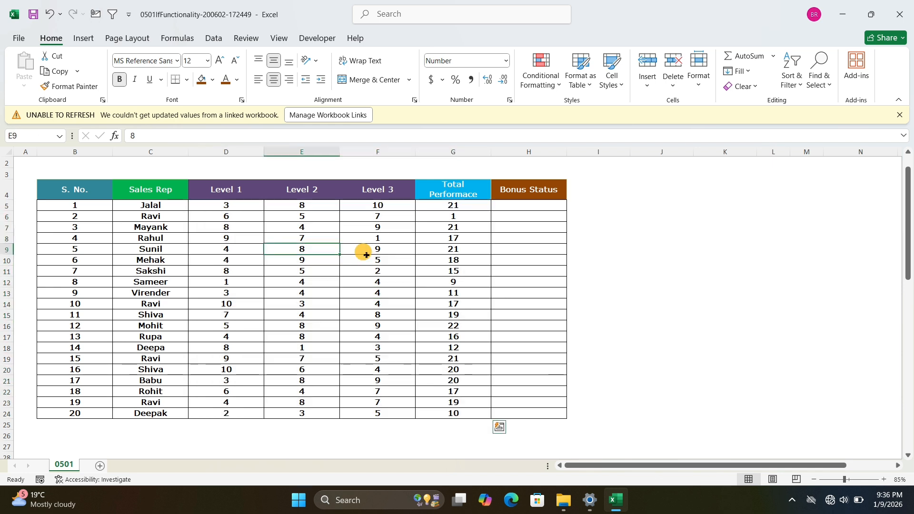
left_click(525, 206)
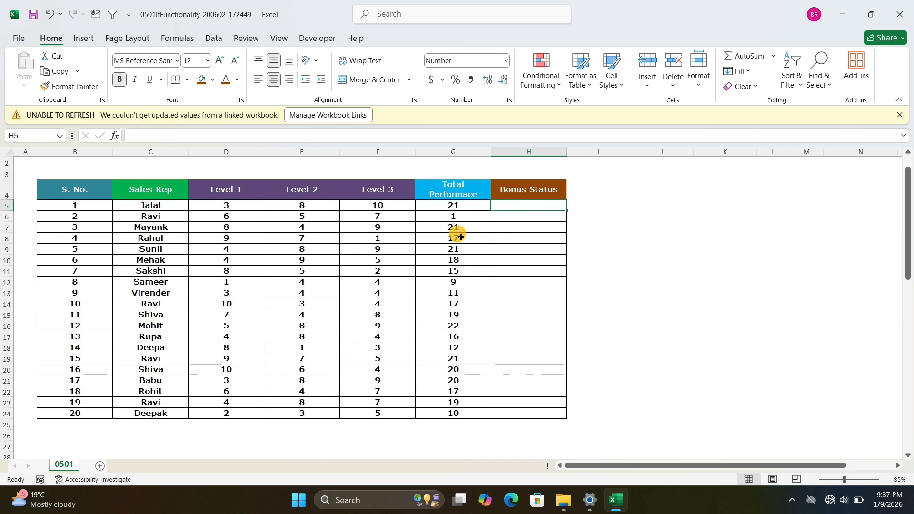
left_click_drag(150, 189, 504, 415)
left_click(453, 337)
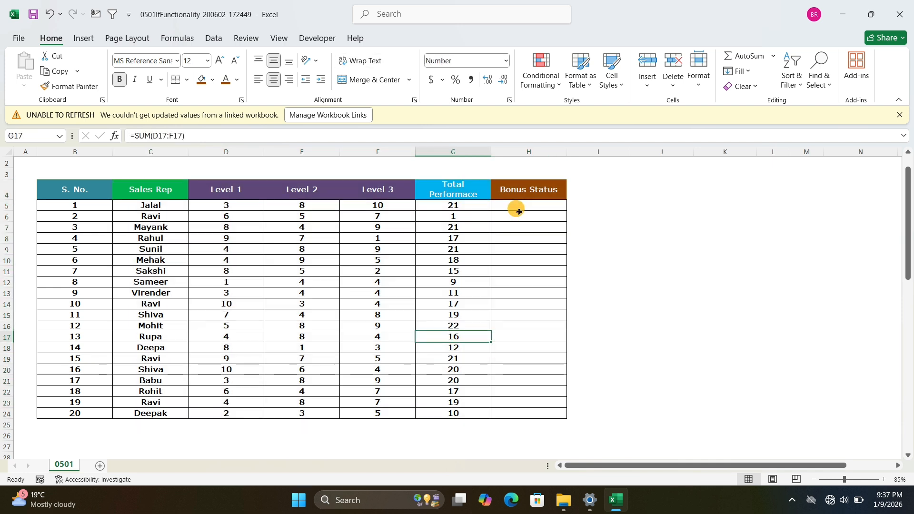
left_click(517, 189)
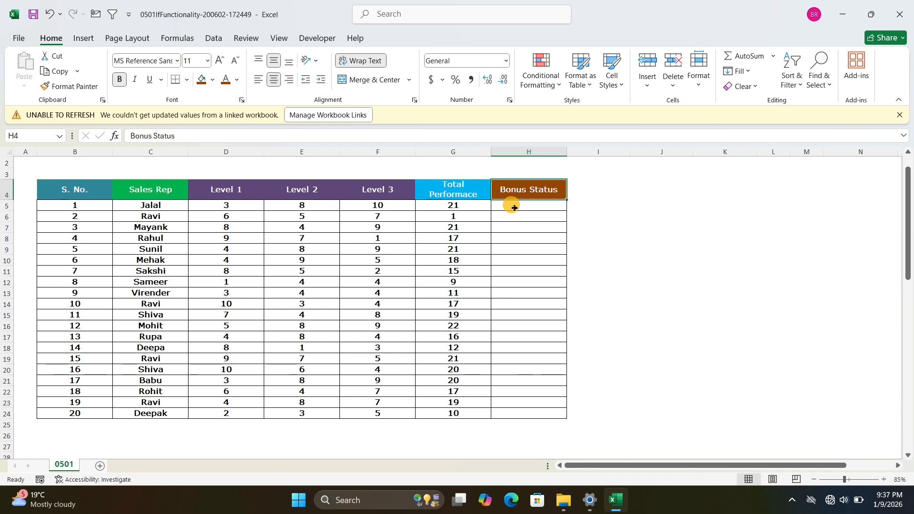
left_click(514, 208)
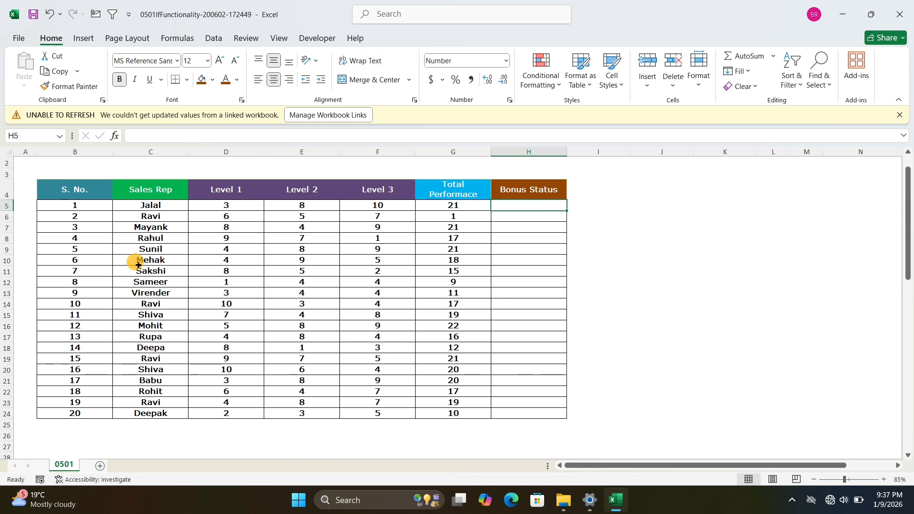
left_click_drag(150, 206, 164, 413)
left_click(506, 225)
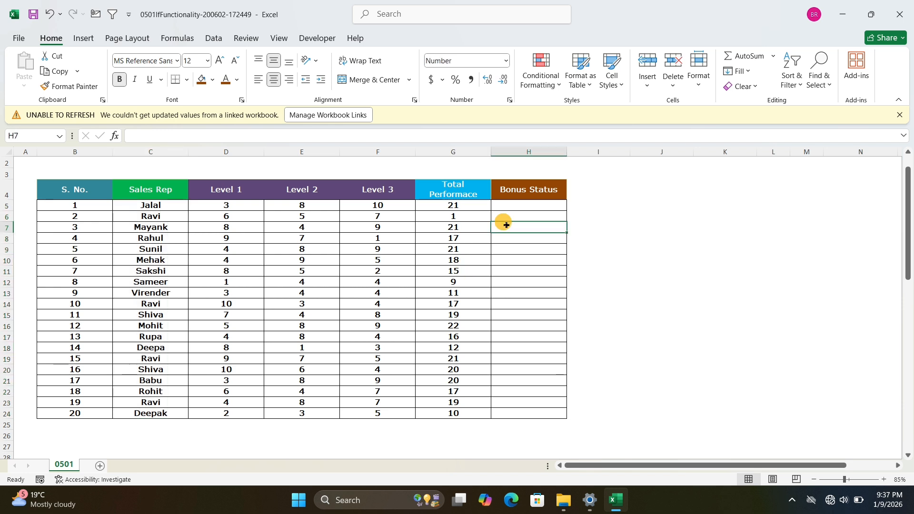
left_click_drag(459, 207, 462, 402)
left_click_drag(533, 247, 527, 243)
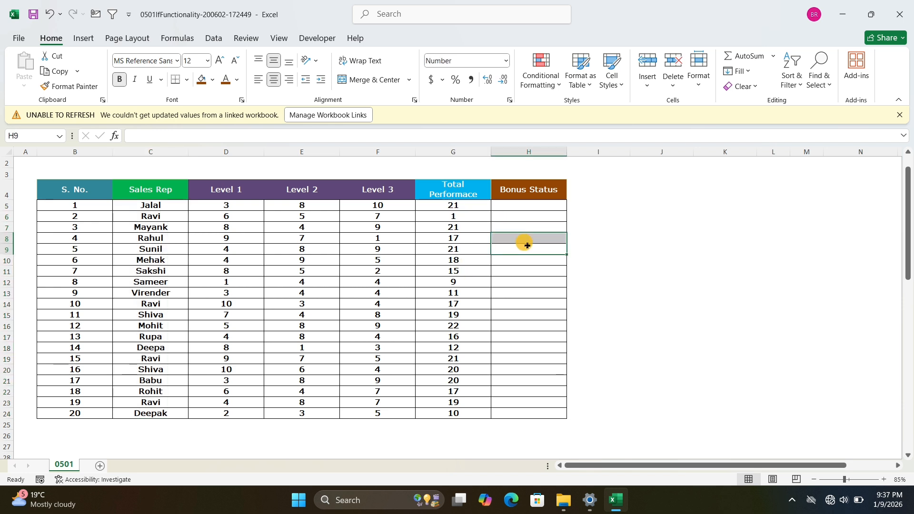
Step: Begin an IF formula in cell H5 under Bonus Status with the logical test G5>=15
left_click(540, 204)
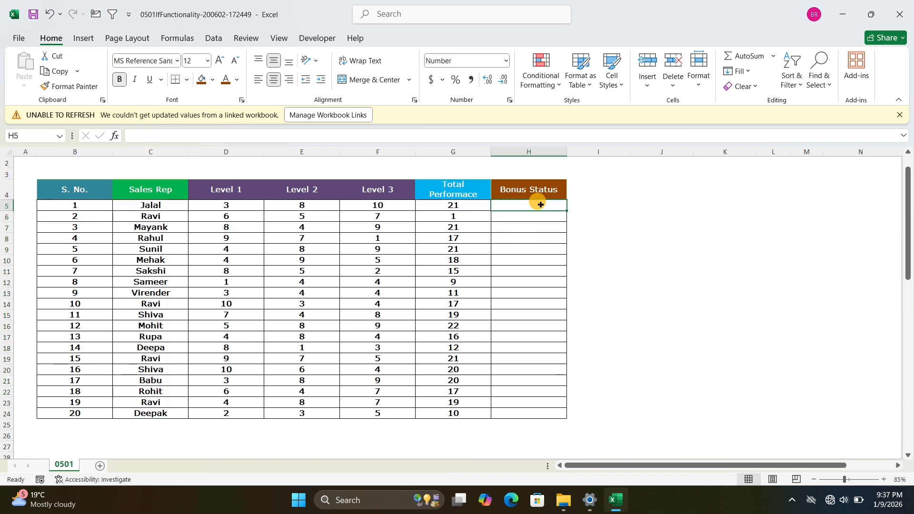
type("=")
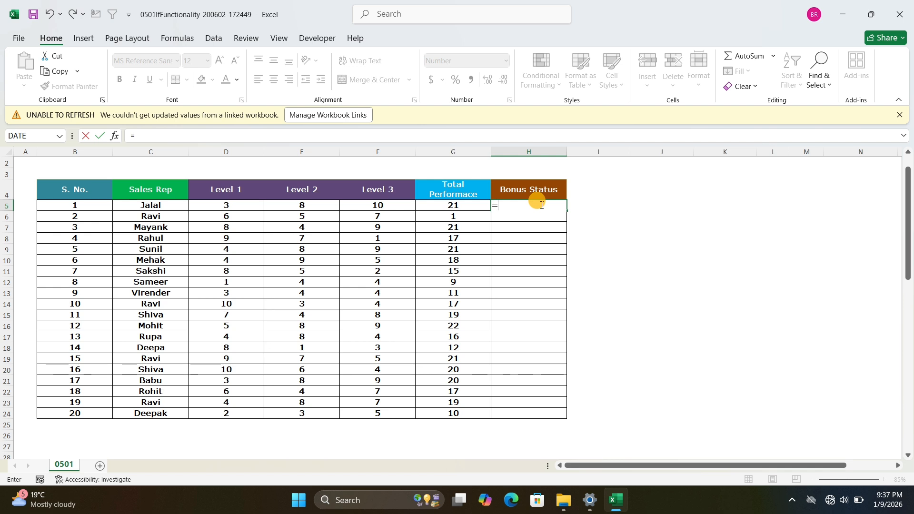
type("if")
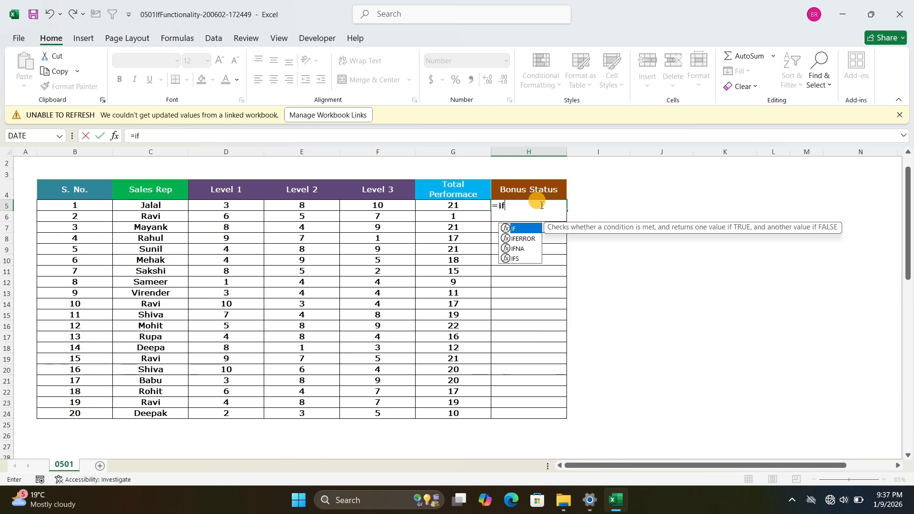
double_click(519, 229)
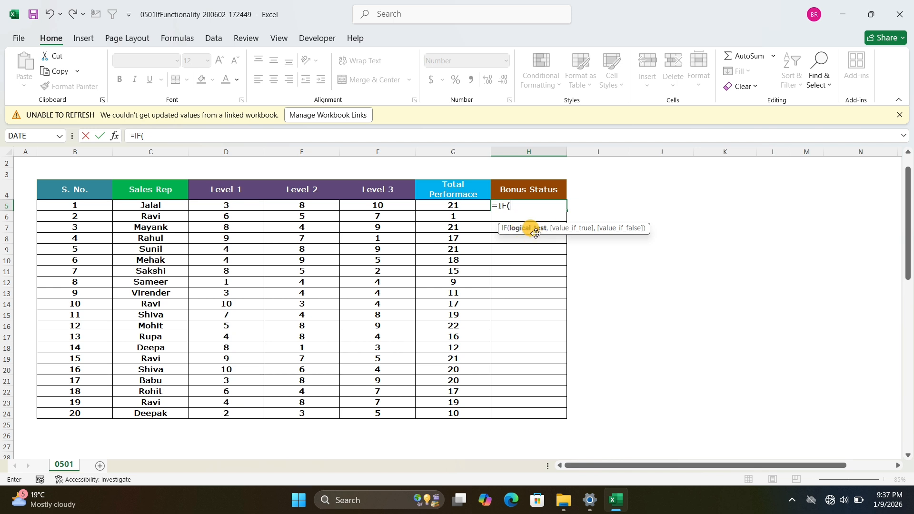
left_click(461, 206)
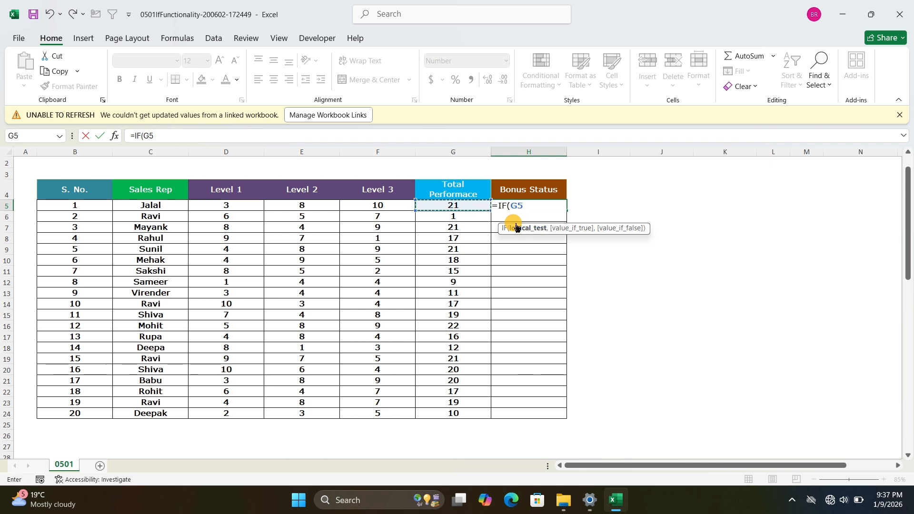
type(">=15")
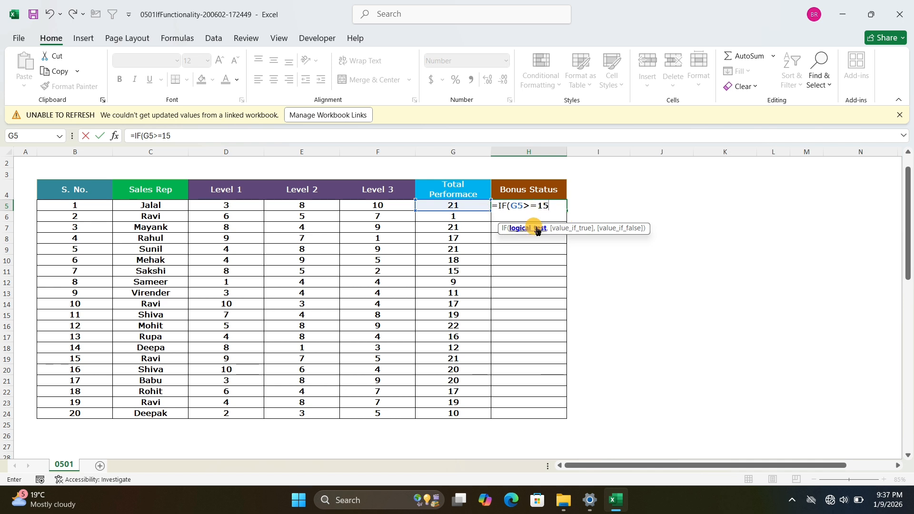
type(",")
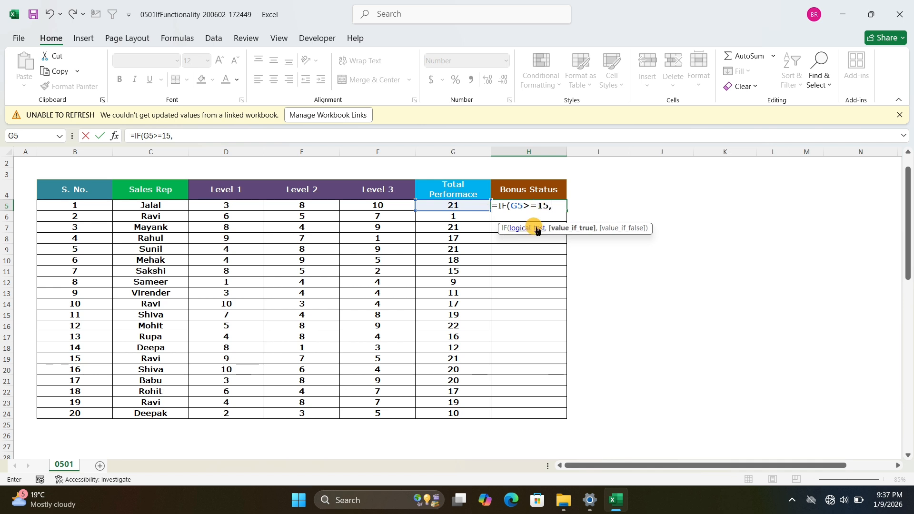
Step: Complete the H5 formula with "Qualified" as the true result and "Disqualified" as the false result
type("\"q")
key("BackSpace")
type("Qu")
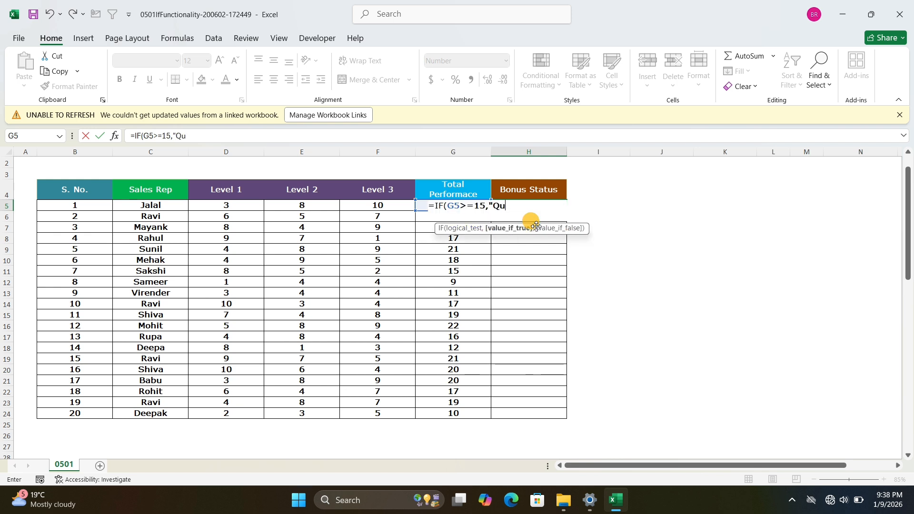
type("alified")
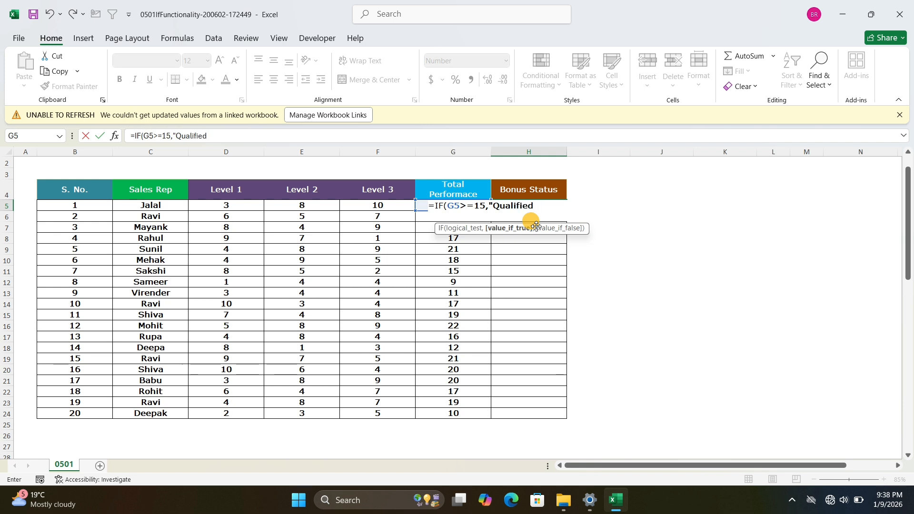
type("\",")
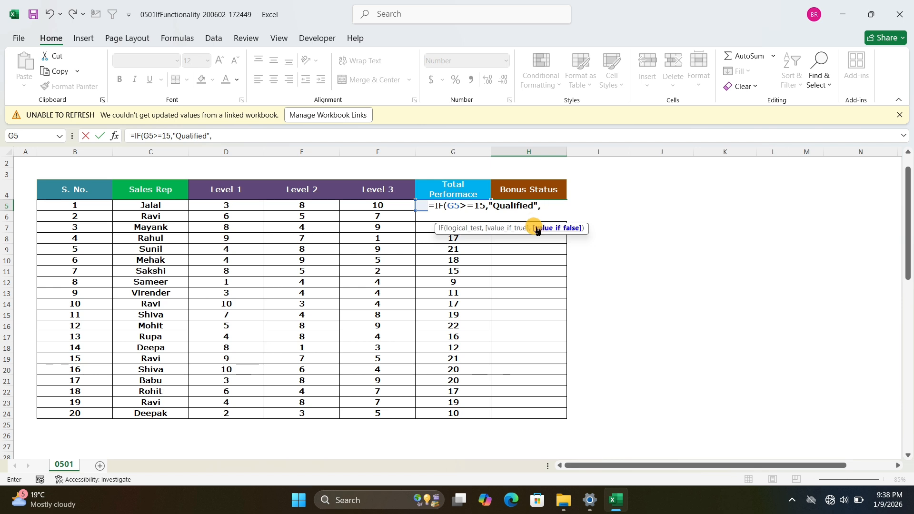
type("\"")
type("Disqualified")
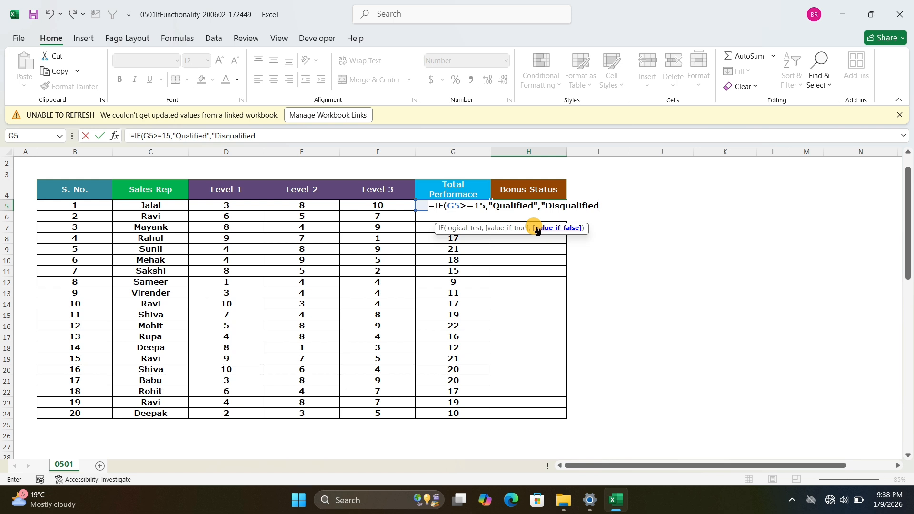
type("\"")
key("Return")
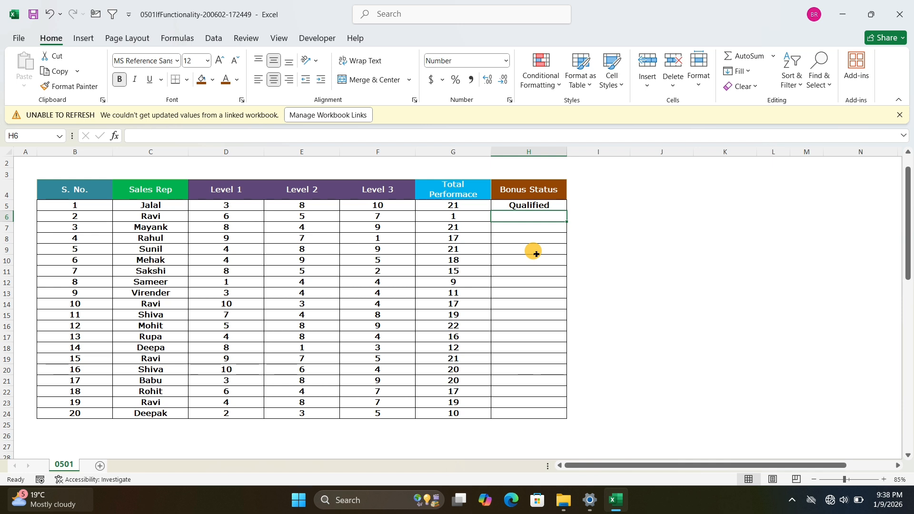
Step: Fill the Bonus Status formula from H5 down through H24 for all sales reps
left_click(472, 206)
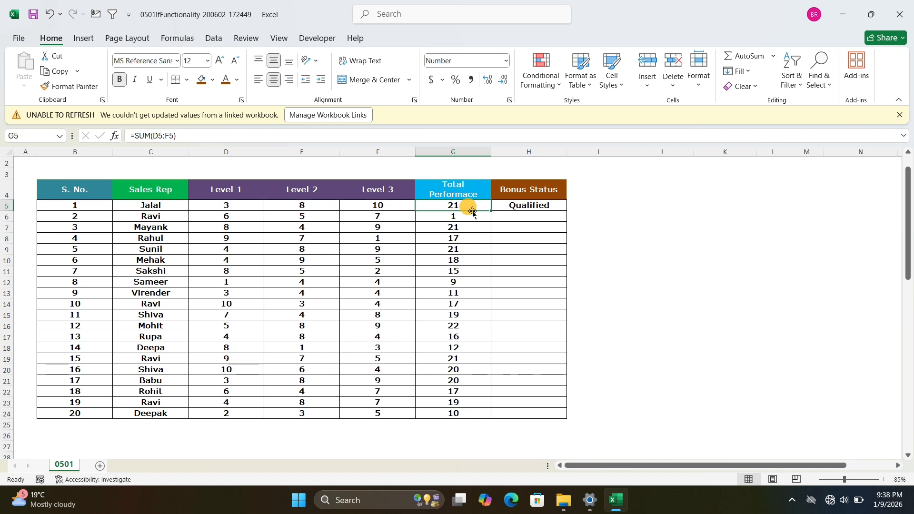
left_click(548, 206)
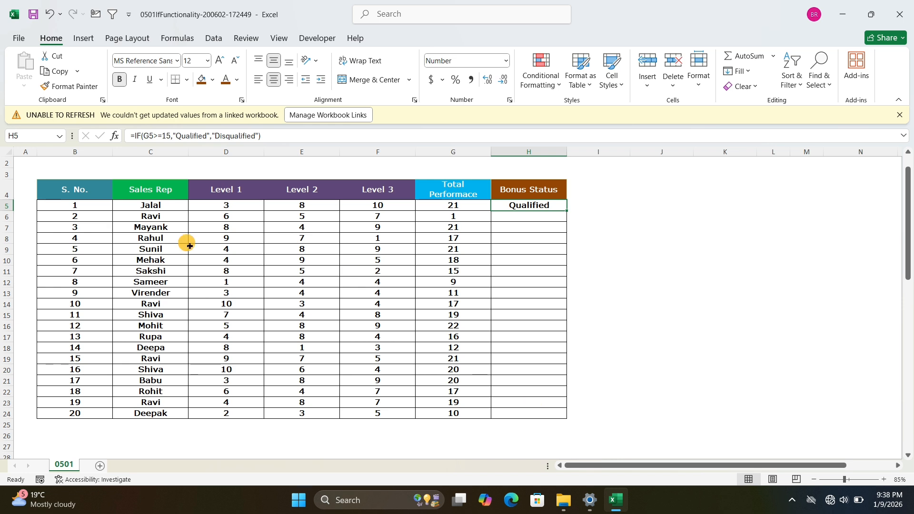
left_click_drag(164, 206, 175, 411)
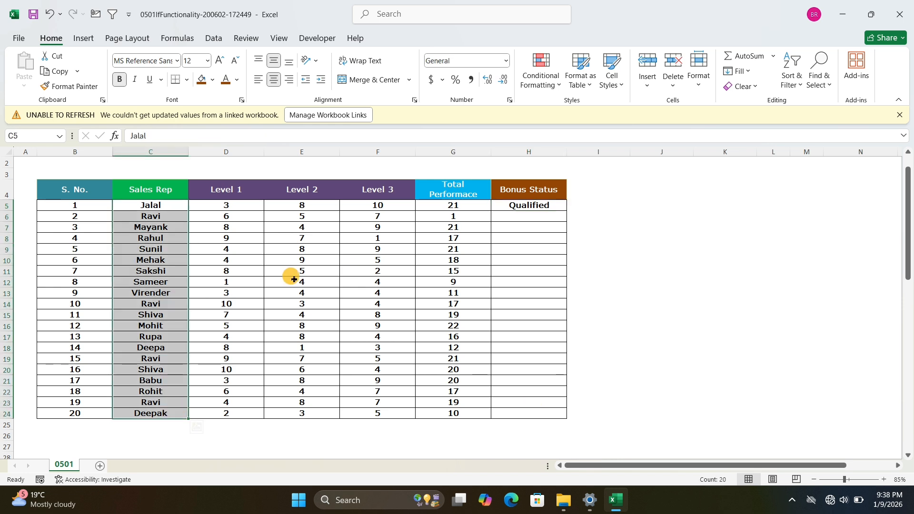
left_click(528, 209)
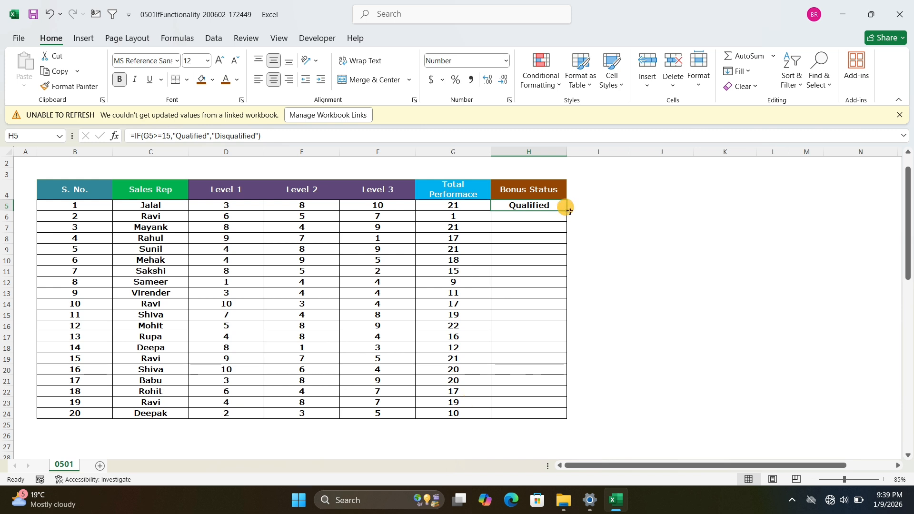
left_click_drag(569, 211, 555, 415)
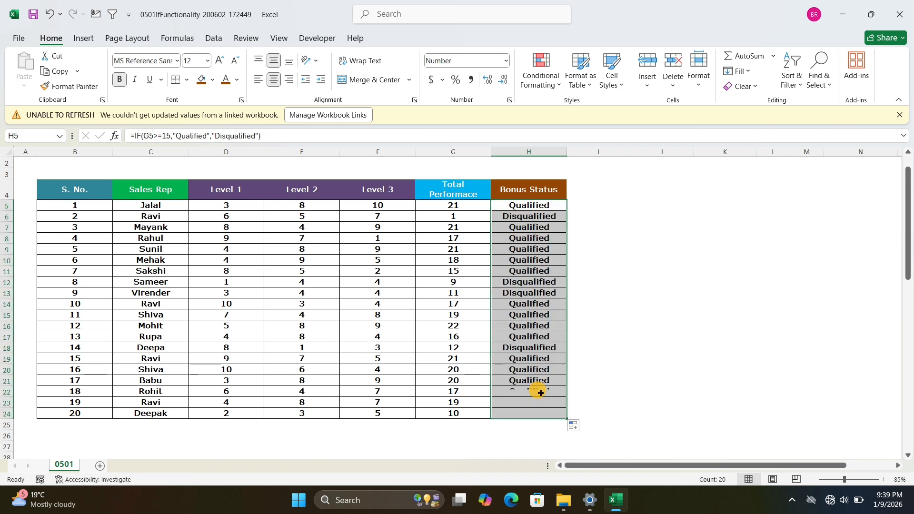
Step: Examine the Bonus Status results and their IF formulas row by row from H5 to H24
left_click(554, 282)
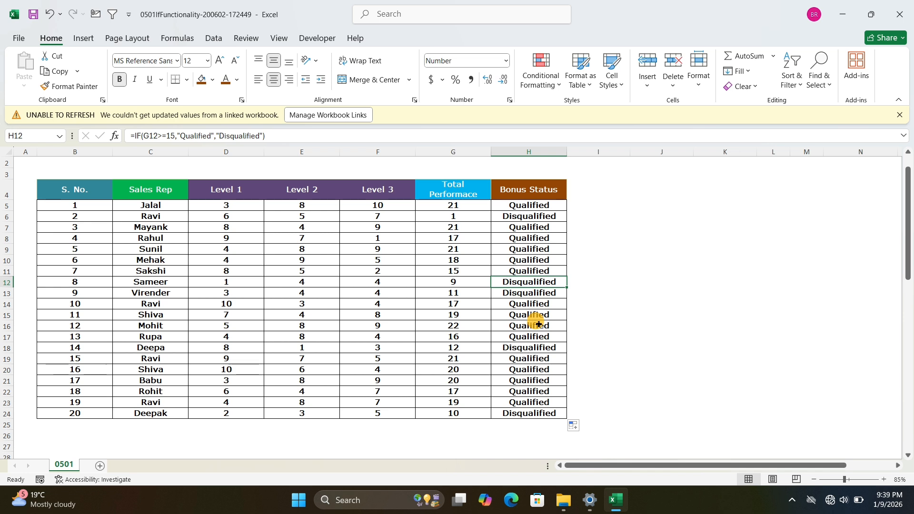
key("Up")
key("Up")
key("Up")
key("Up")
key("Up")
key("Up")
key("Down")
key("Down")
key("Down")
key("Down")
key("Down")
key("Down")
key("Down")
key("Down")
key("Down")
key("Down")
key("Down")
key("Down")
key("Down")
key("Down")
key("Down")
key("Down")
key("Down")
key("Down")
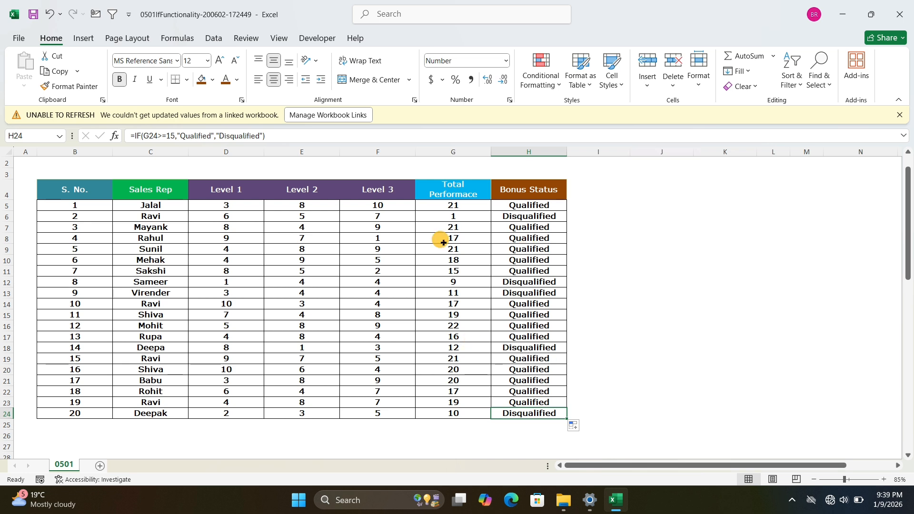
Step: Start an Equal To conditional formatting rule for the Bonus Status cells H5:H24
left_click_drag(527, 205, 533, 414)
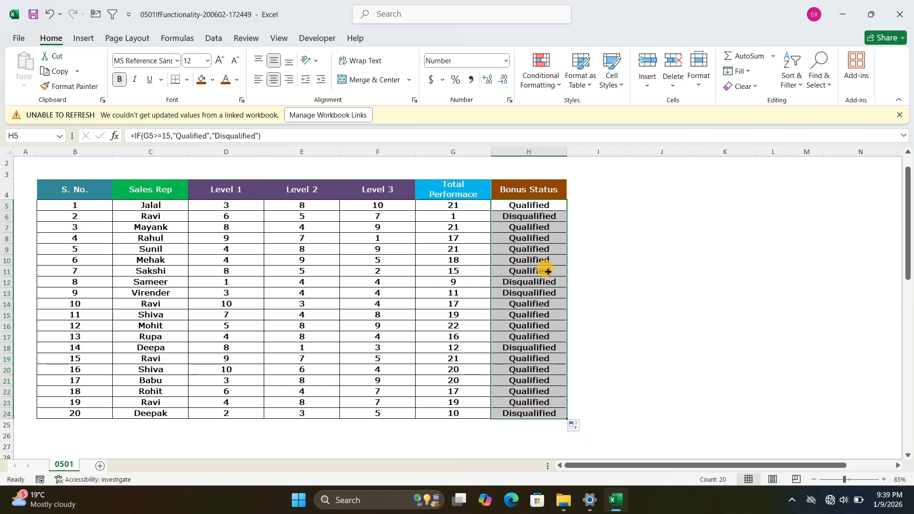
left_click(542, 85)
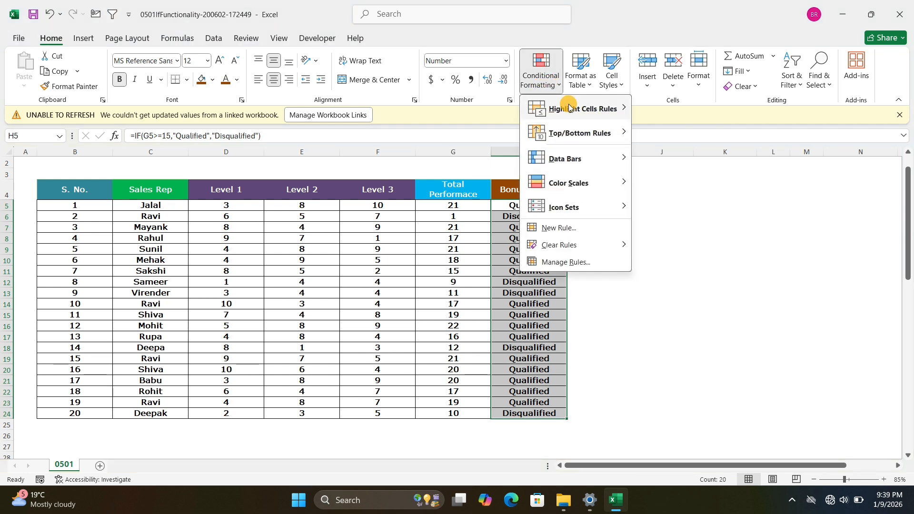
mouse_move(611, 111)
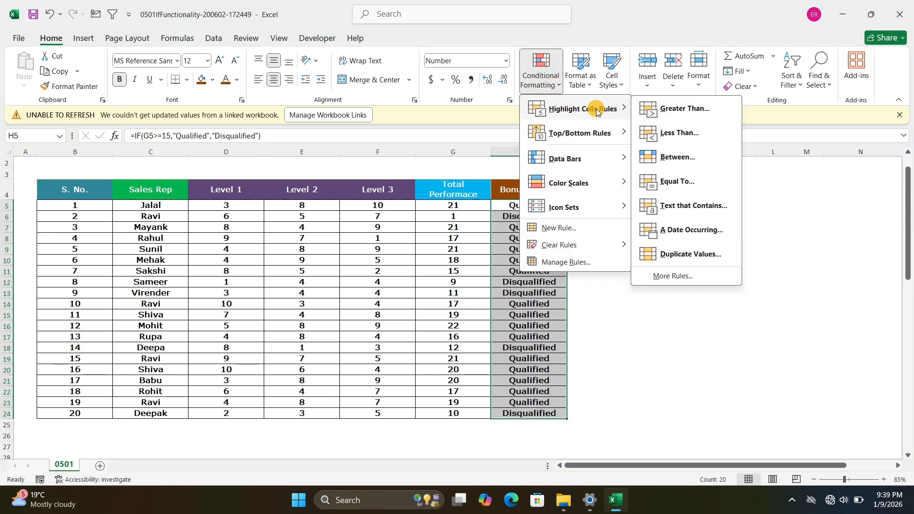
left_click(687, 188)
left_click_drag(678, 205, 671, 187)
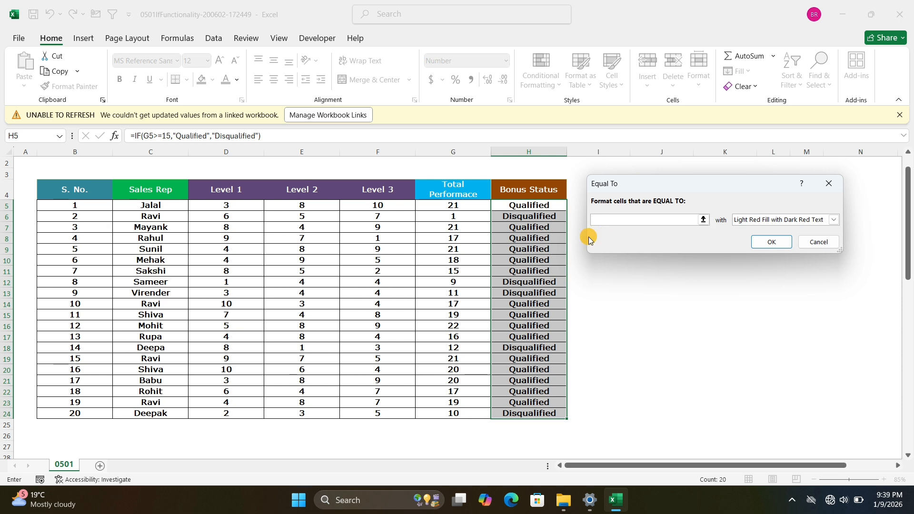
Step: Give the Equal To rule a custom format with a solid red background fill
left_click(833, 220)
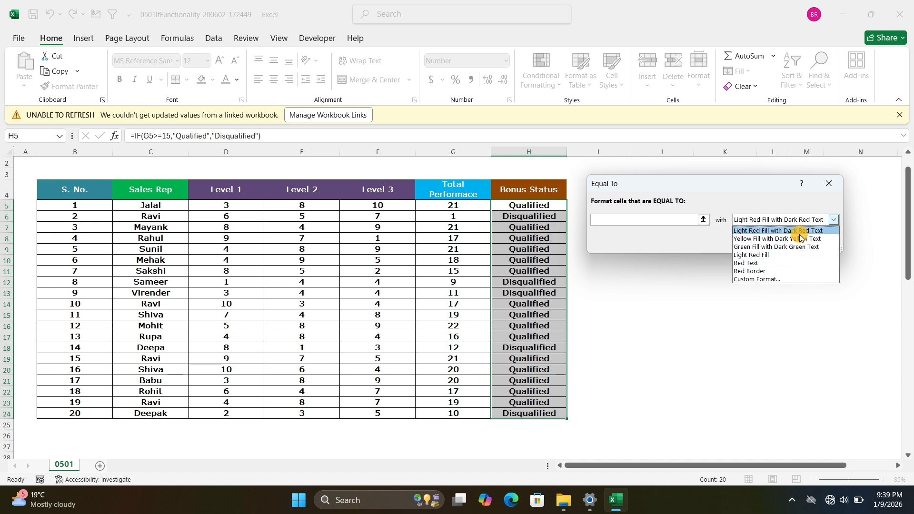
left_click(780, 279)
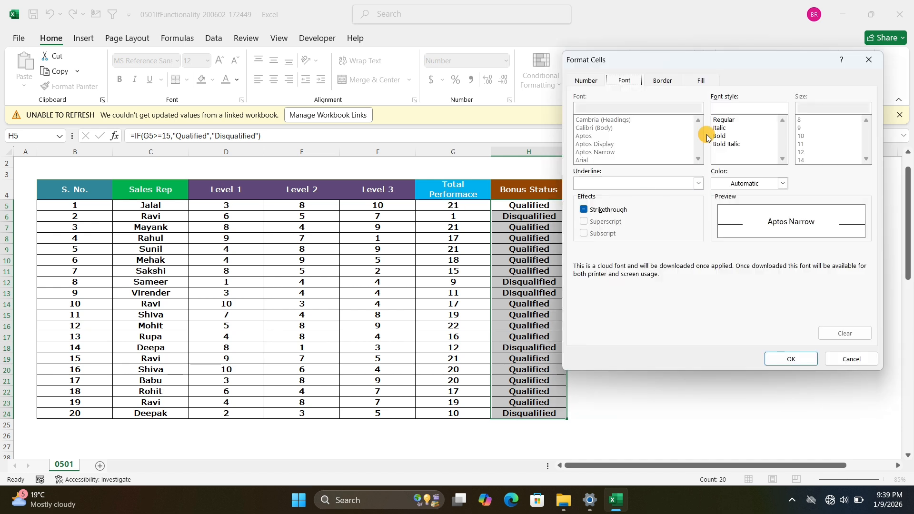
left_click(702, 80)
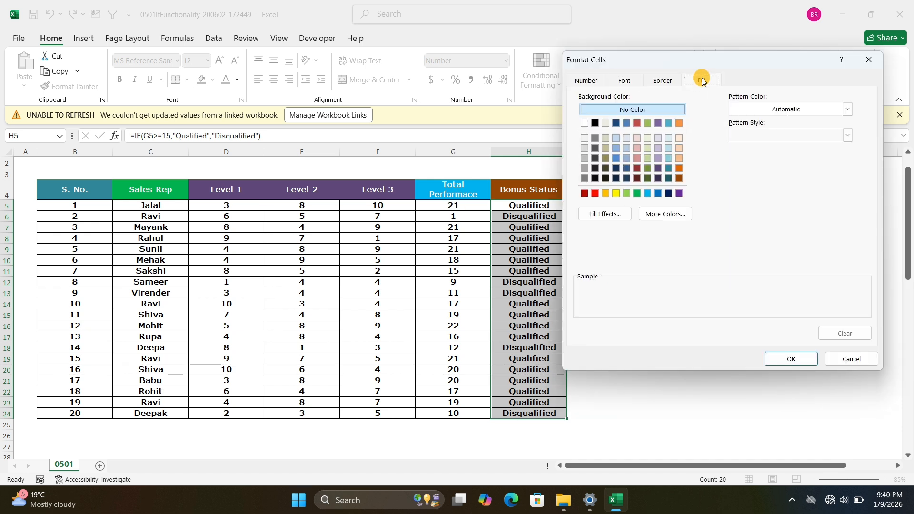
left_click(596, 194)
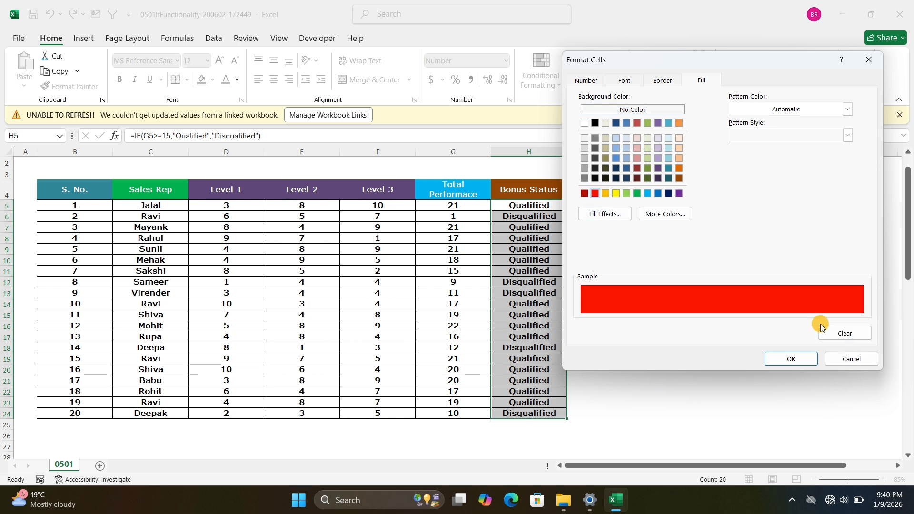
left_click(792, 359)
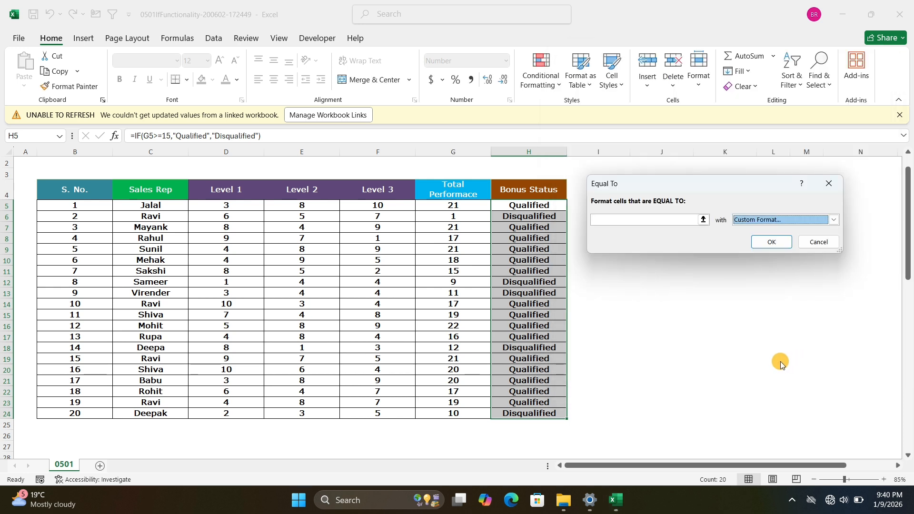
Step: Set the rule to match the Disqualified value in cell H6 and apply it
left_click(604, 219)
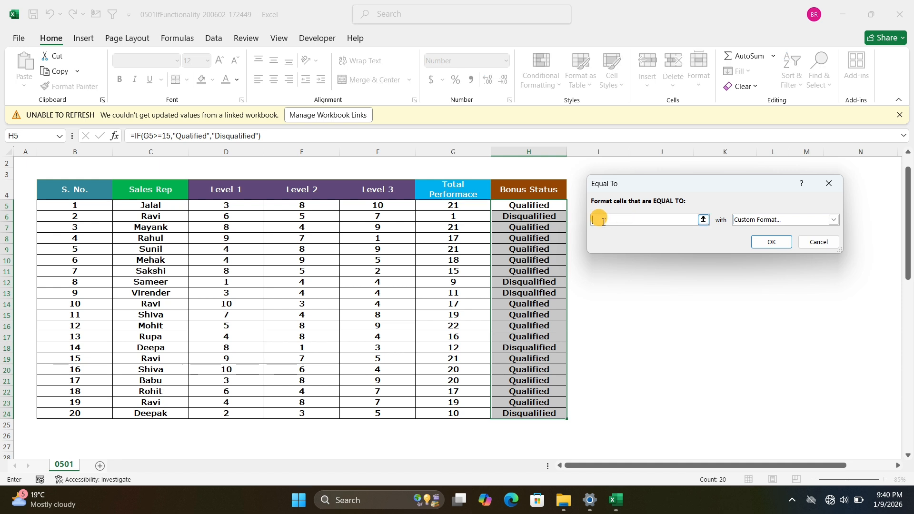
left_click(530, 217)
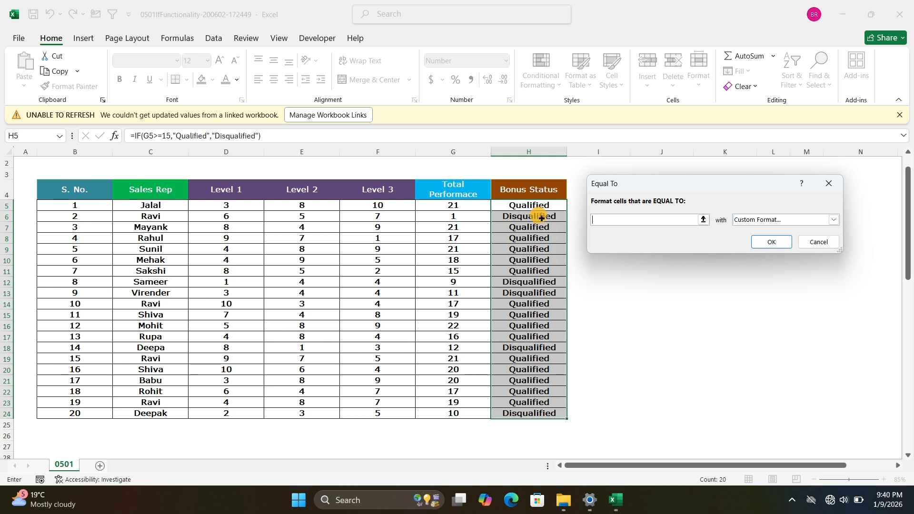
left_click(780, 253)
left_click(685, 236)
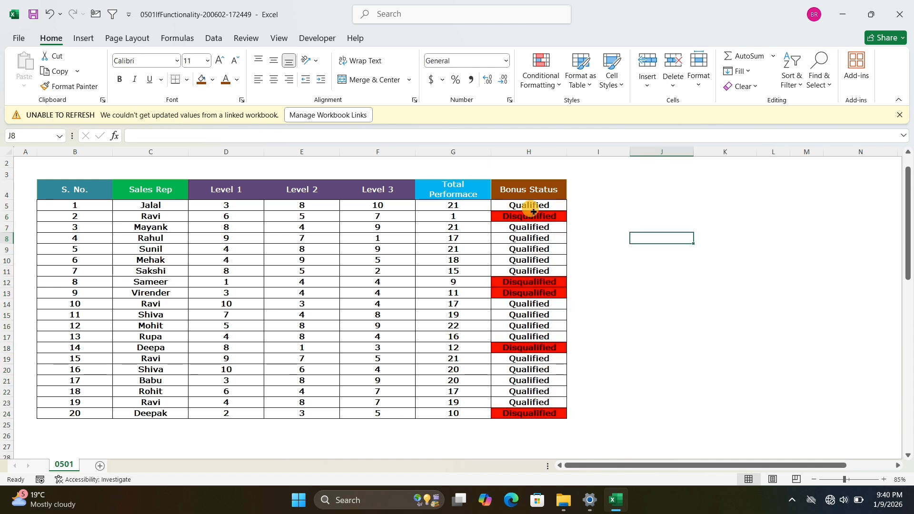
Step: Examine the completed table, comparing the sales reps and their scores with the highlighted Bonus Status column
left_click_drag(531, 205, 545, 402)
left_click(539, 272)
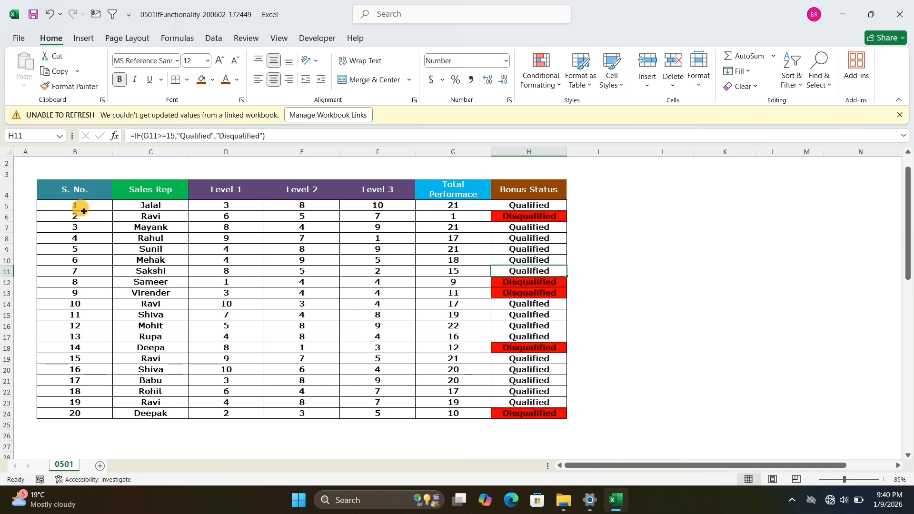
left_click_drag(82, 198, 547, 412)
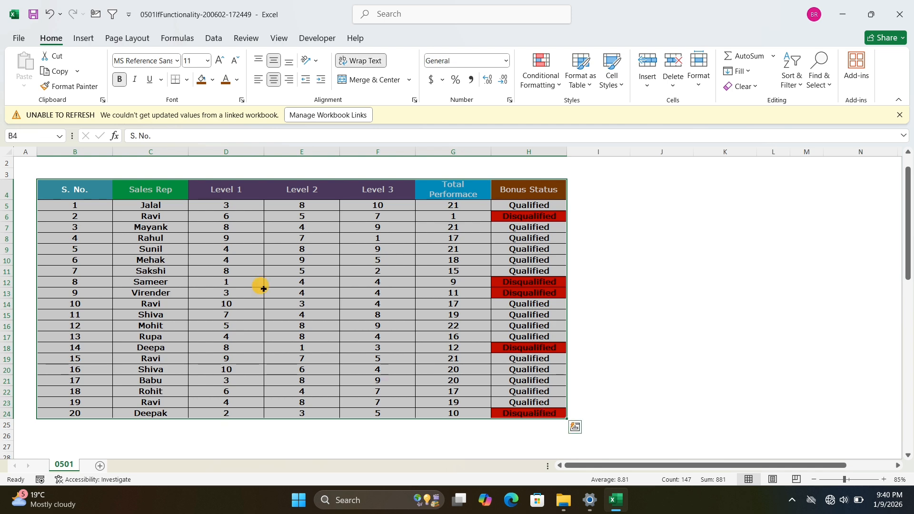
left_click(407, 228)
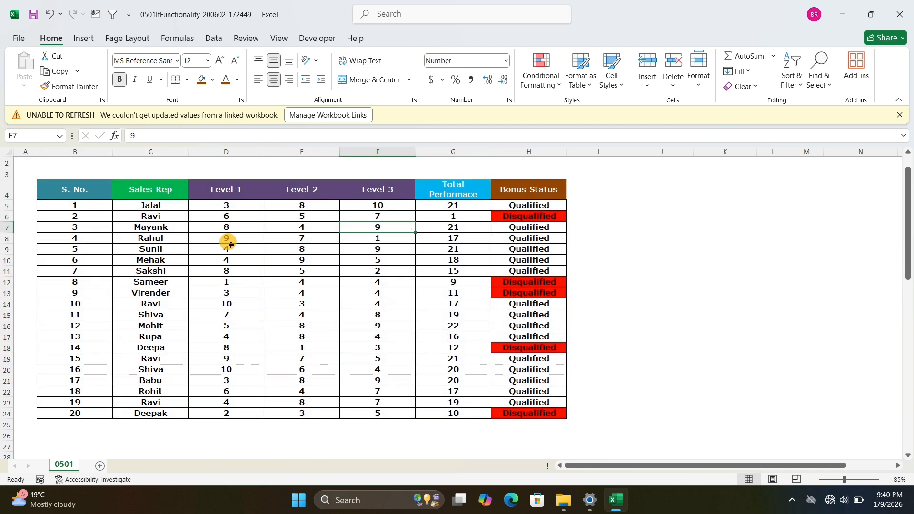
left_click_drag(71, 191, 519, 410)
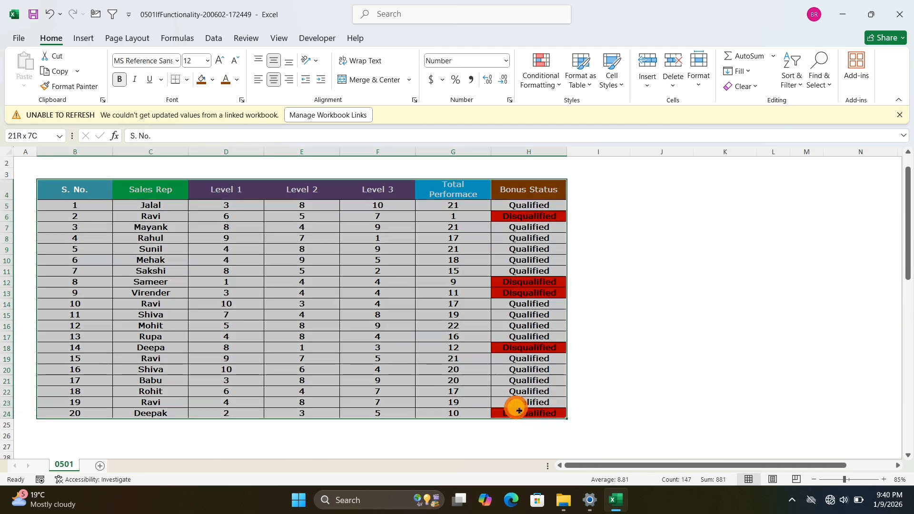
left_click_drag(528, 205, 536, 404)
left_click(227, 227)
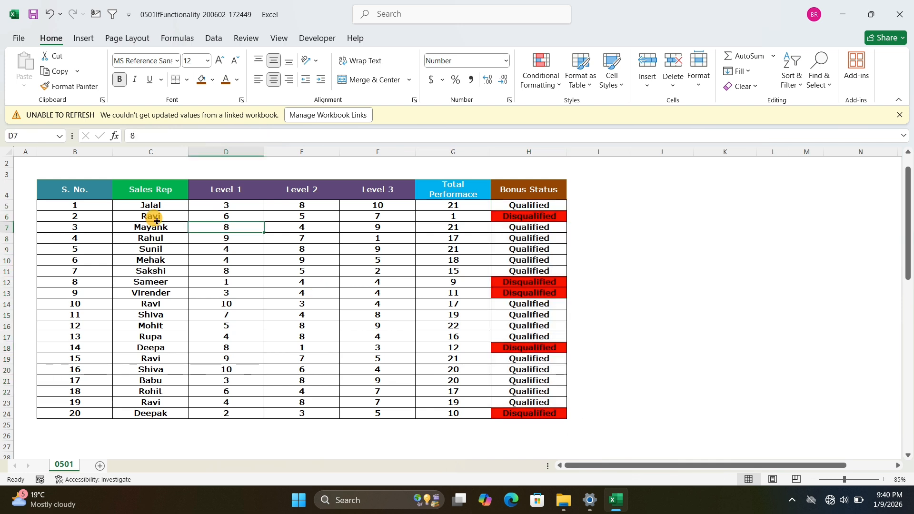
left_click_drag(155, 206, 169, 402)
left_click_drag(155, 206, 177, 414)
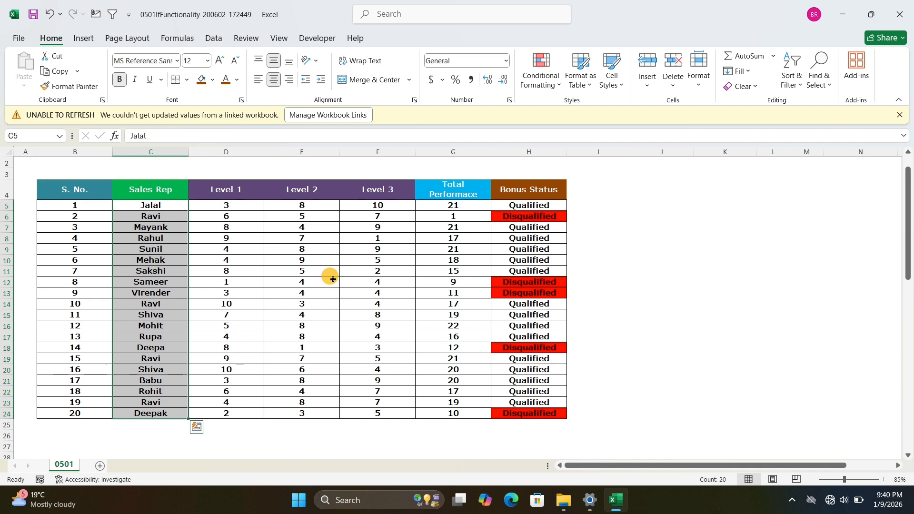
left_click(335, 241)
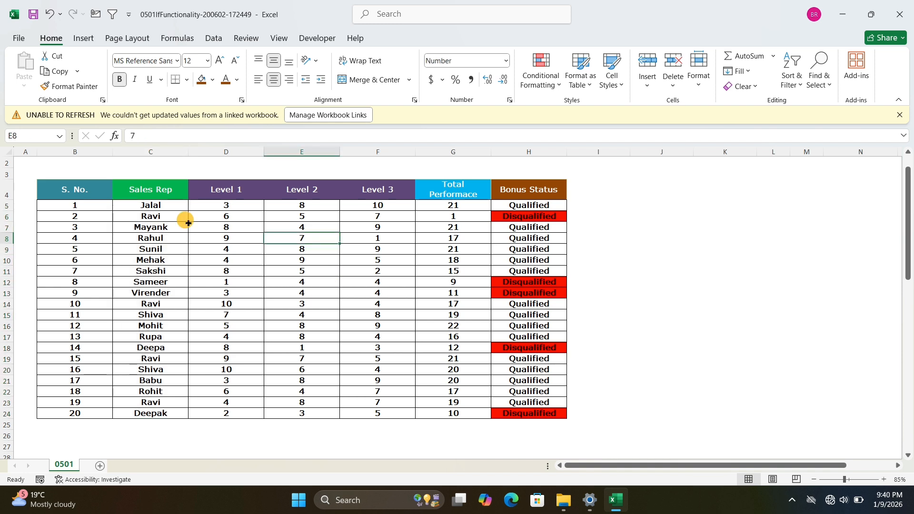
left_click_drag(74, 189, 515, 411)
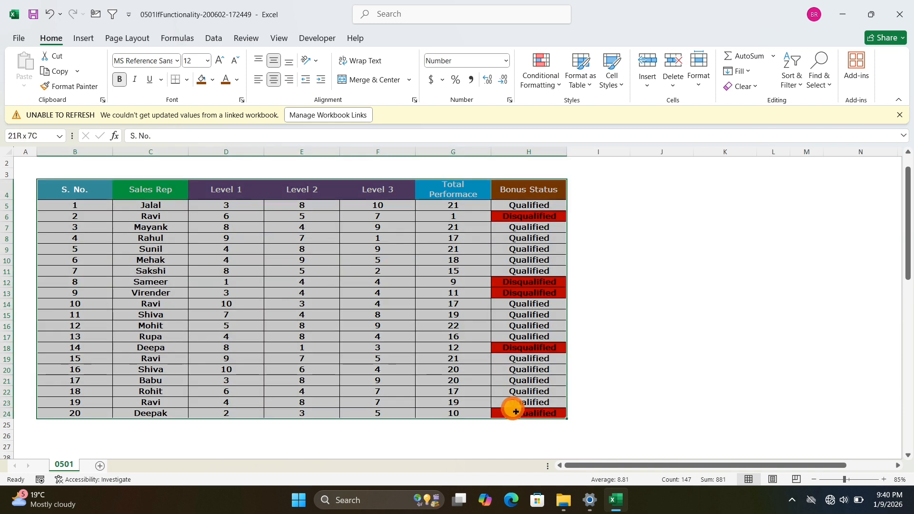
left_click(251, 269)
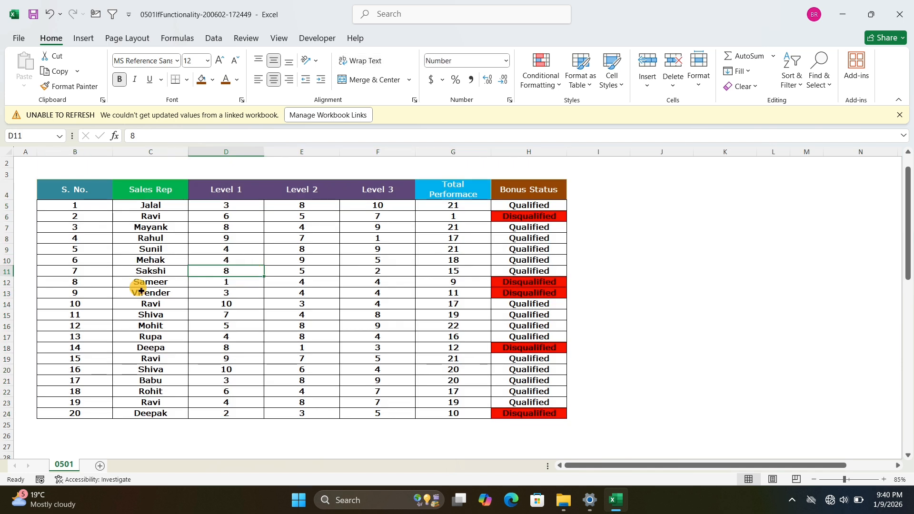
left_click(273, 284)
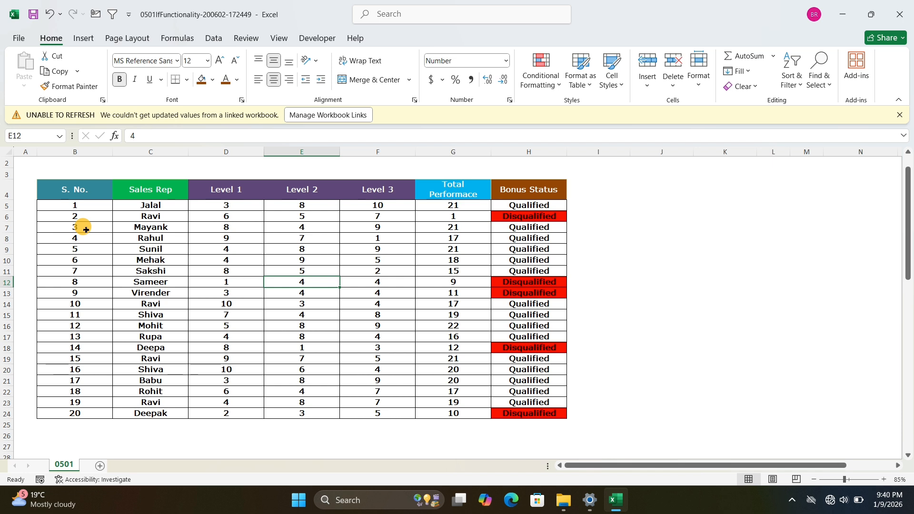
left_click_drag(75, 190, 519, 408)
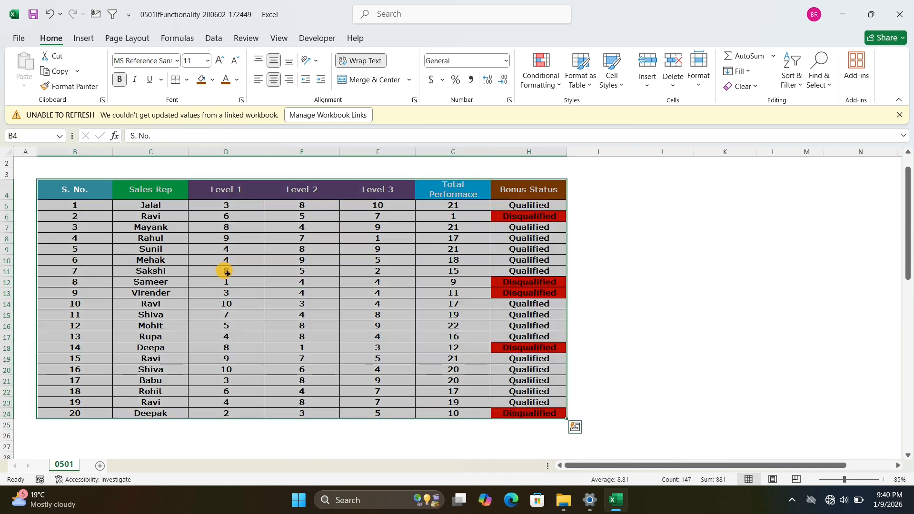